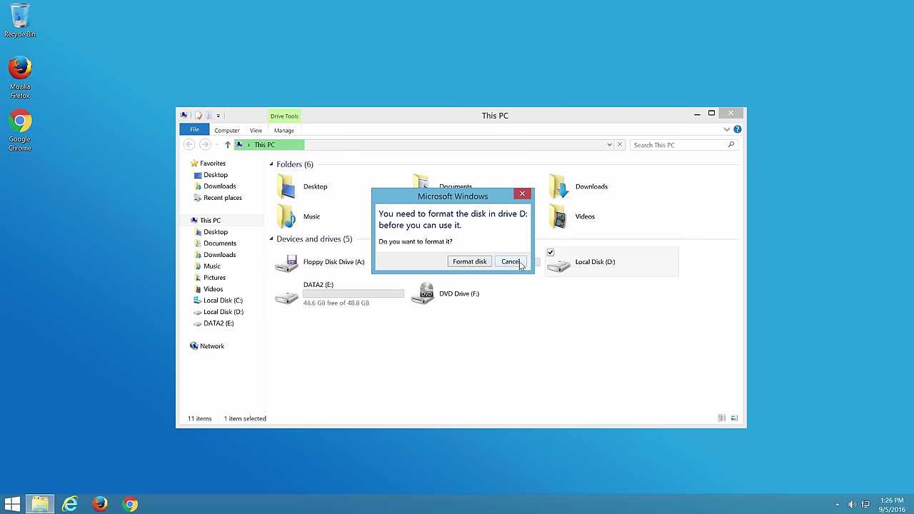
# Decline formatting the unreadable D: drive and dismiss the 'Location is not available' error
pyautogui.click(519, 261)
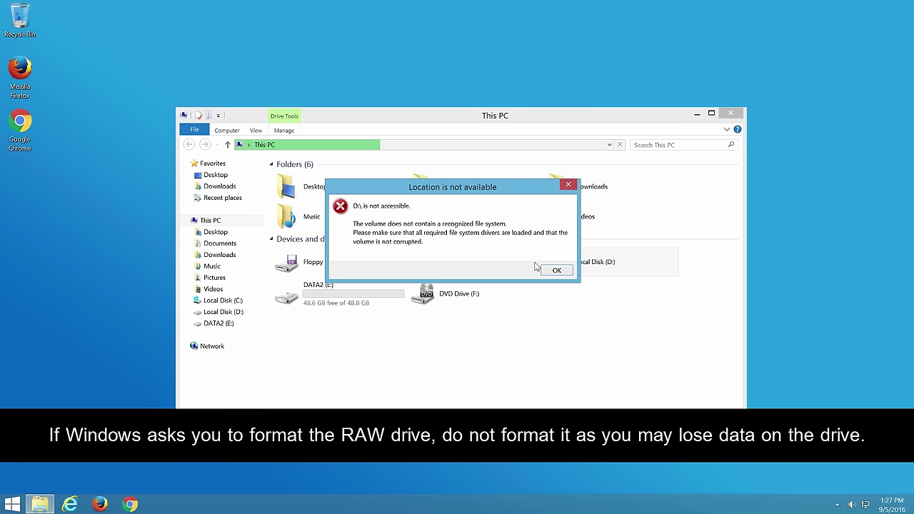
pyautogui.click(555, 270)
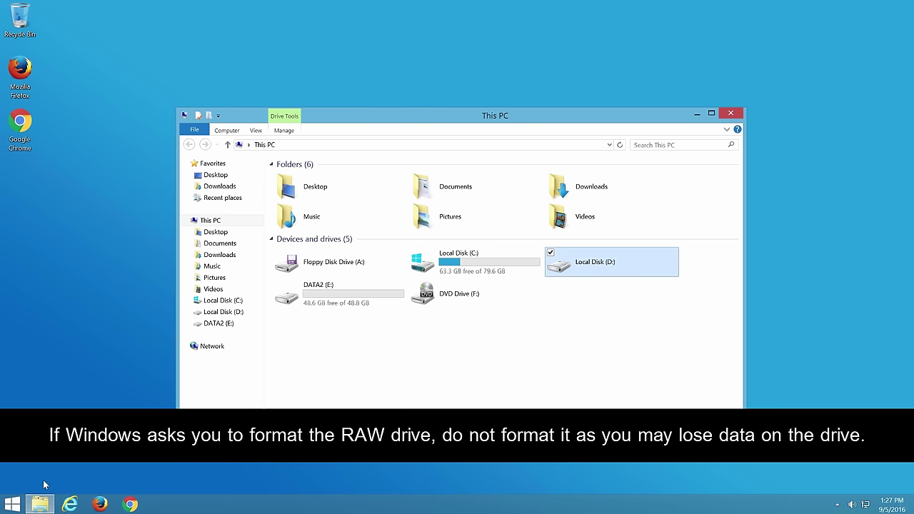
# Confirm in an enlarged Disk Management that D: is a 151.17 GB RAW partition, then minimize everything
pyautogui.rightClick(12, 505)
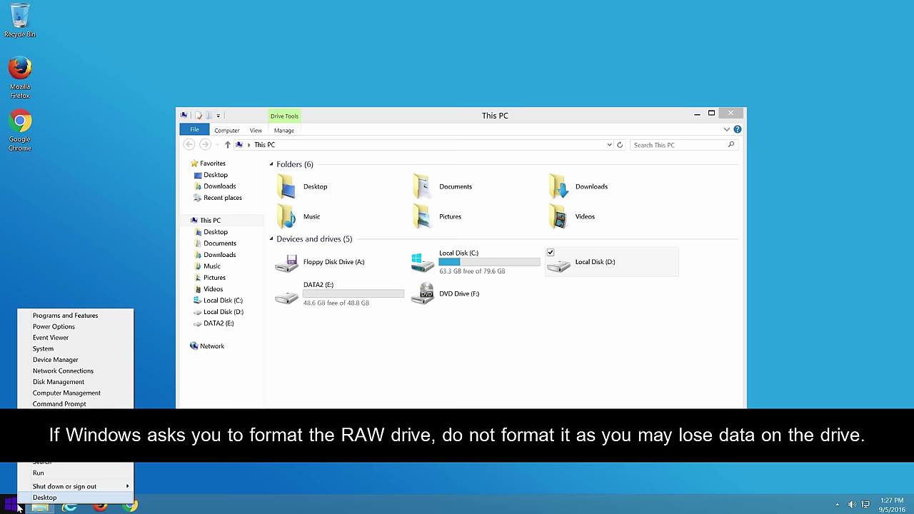
pyautogui.click(87, 384)
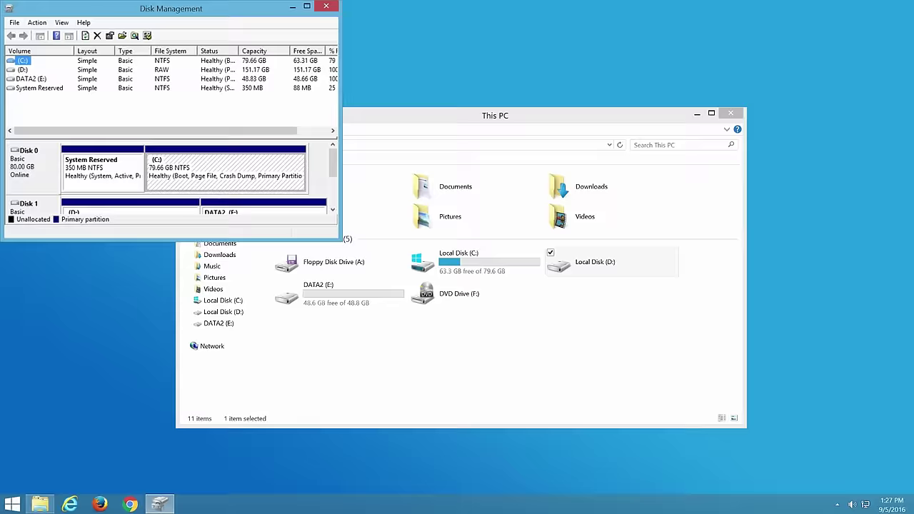
pyautogui.moveTo(172, 8); pyautogui.dragTo(365, 110)
pyautogui.moveTo(535, 344); pyautogui.dragTo(779, 466)
pyautogui.click(426, 352)
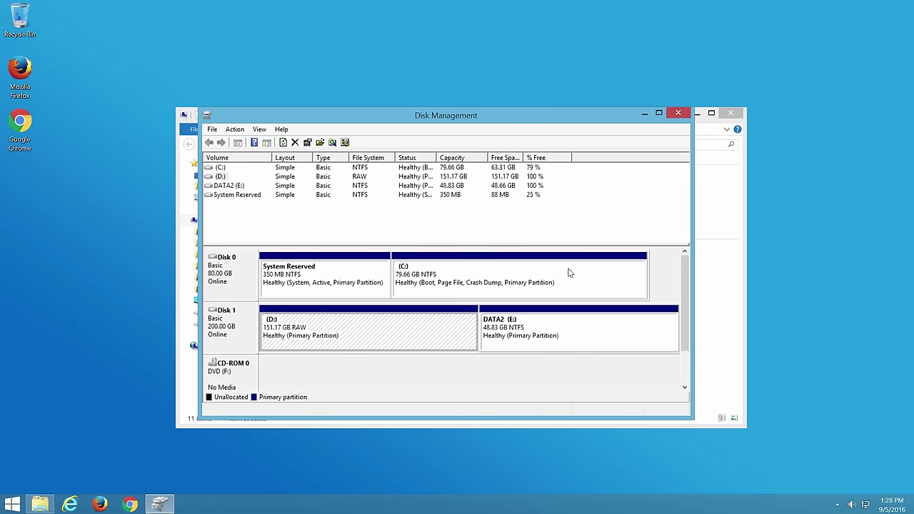
pyautogui.click(645, 116)
pyautogui.click(695, 115)
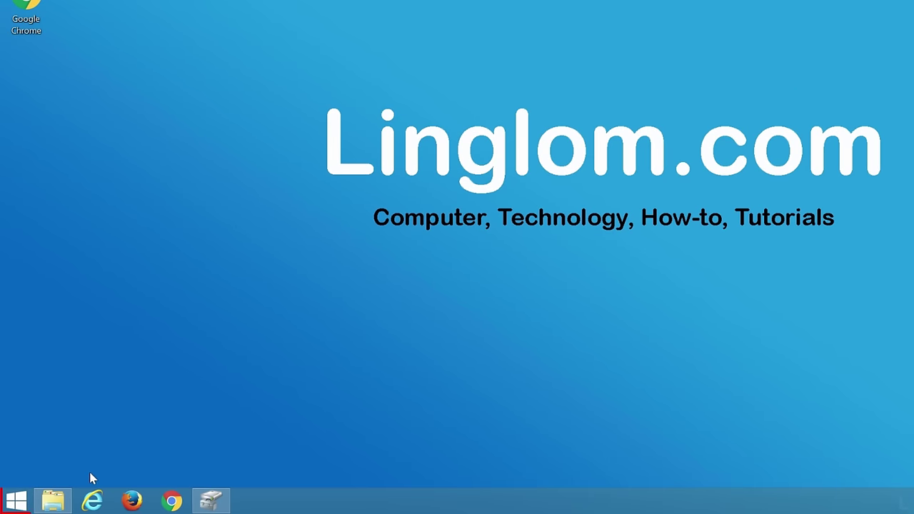
# Run chkdsk d: /r in Command Prompt and review its file-system corrections report
pyautogui.rightClick(26, 505)
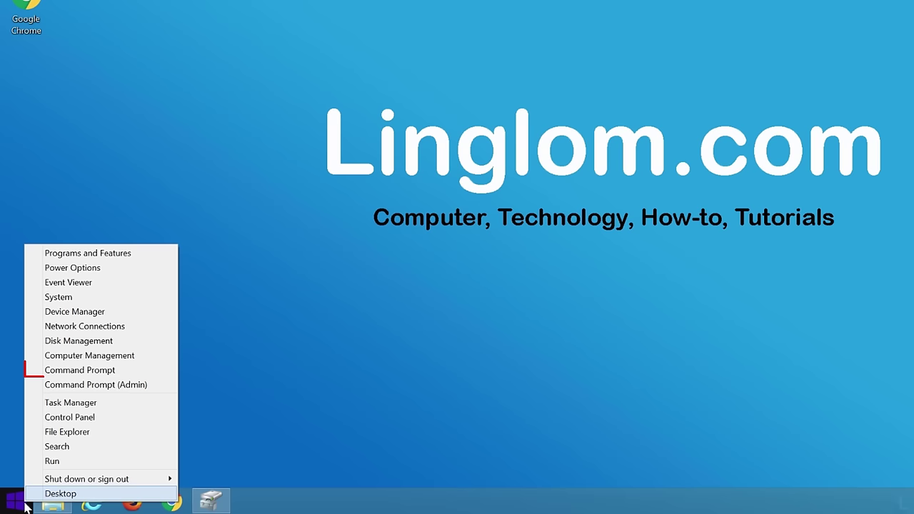
pyautogui.click(121, 378)
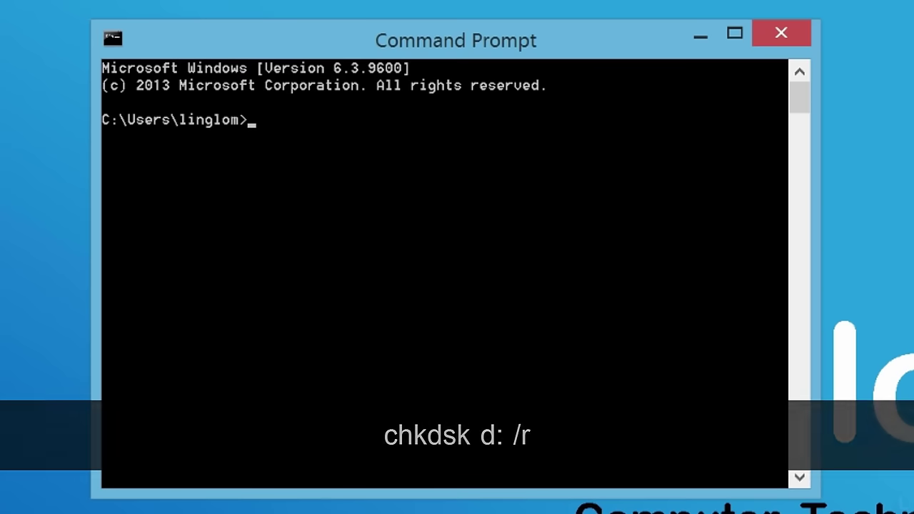
pyautogui.write('chkdsk')
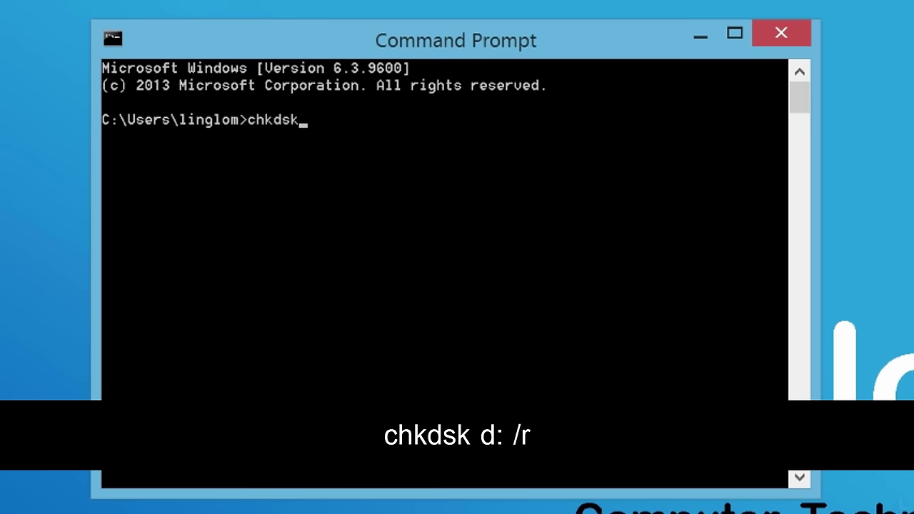
pyautogui.write(' d')
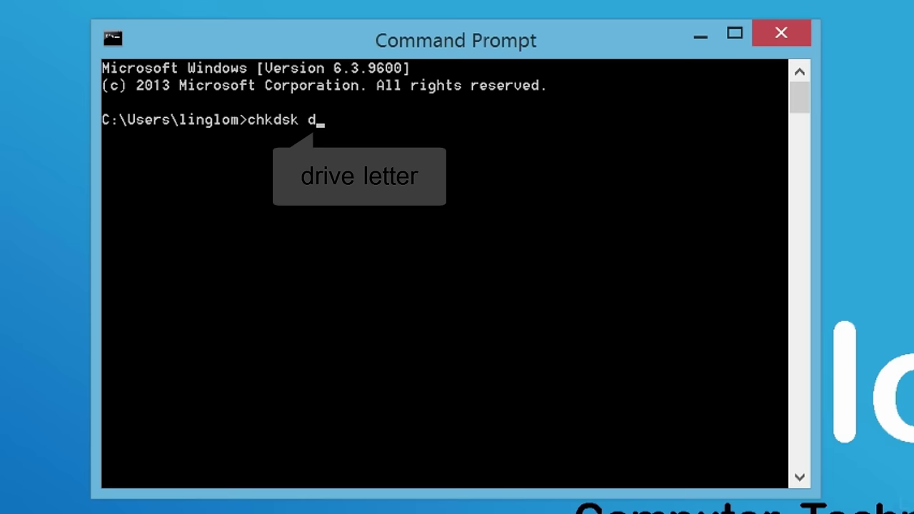
pyautogui.write(': /r')
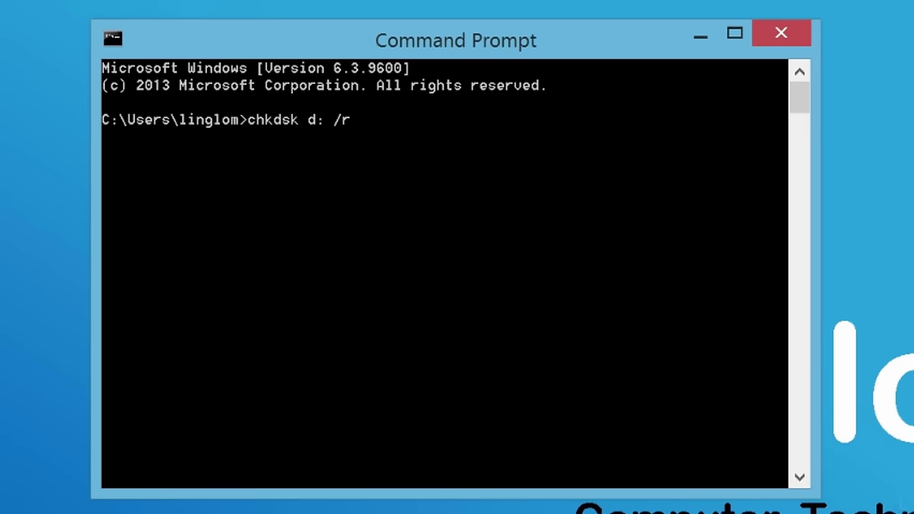
pyautogui.press('Return')
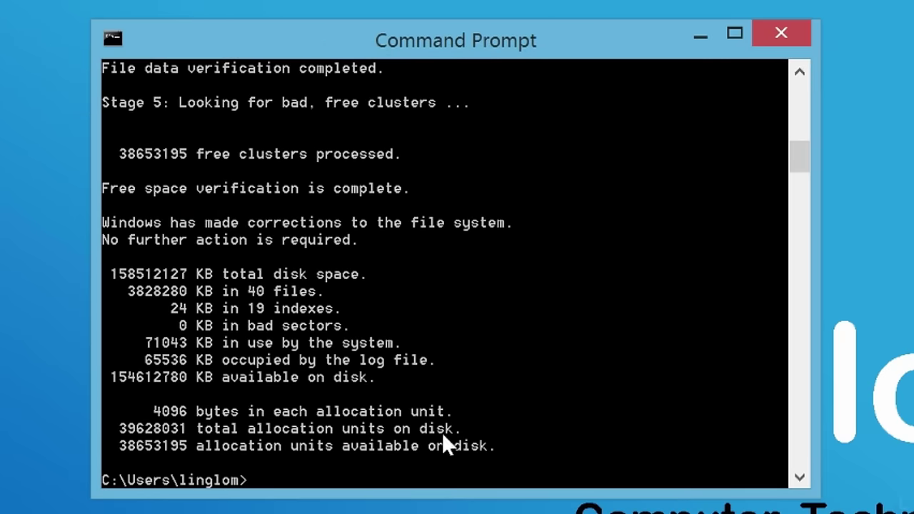
pyautogui.moveTo(794, 163); pyautogui.dragTo(789, 98)
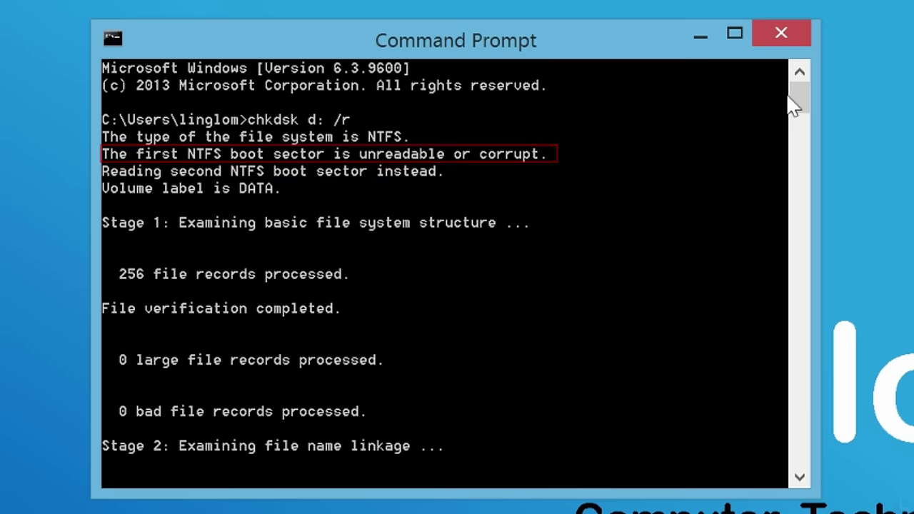
pyautogui.moveTo(793, 103)
pyautogui.mouseDown()
pyautogui.moveTo(796, 190)
pyautogui.moveTo(790, 160)
pyautogui.mouseUp()
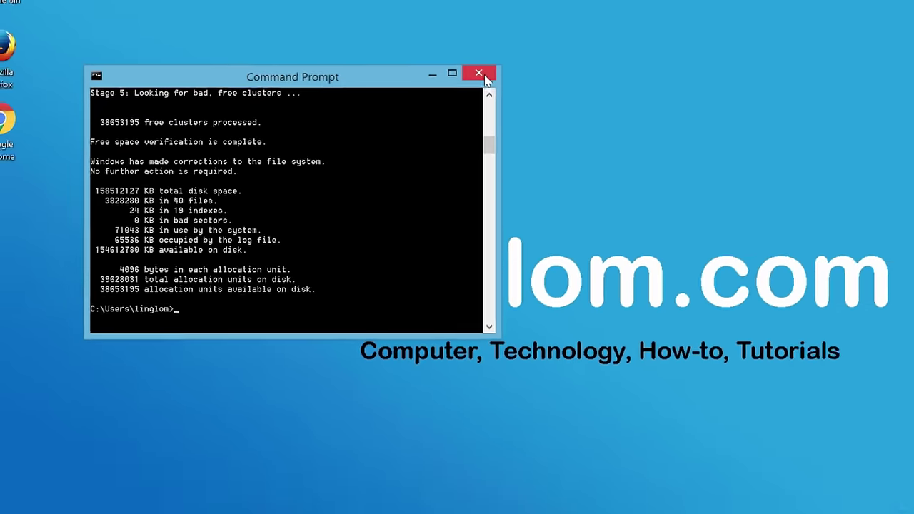
# Close Command Prompt and refresh Disk Management so D: shows as DATA, 151.17 GB NTFS
pyautogui.click(482, 72)
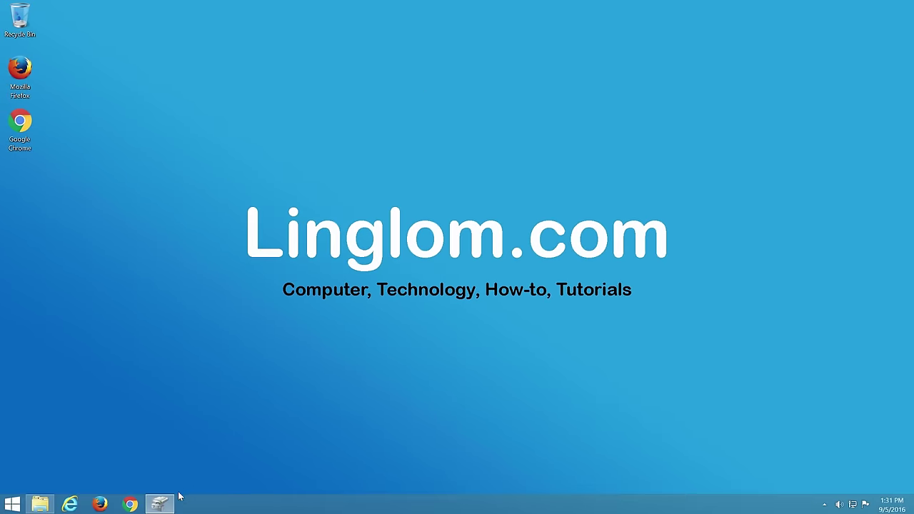
pyautogui.click(160, 504)
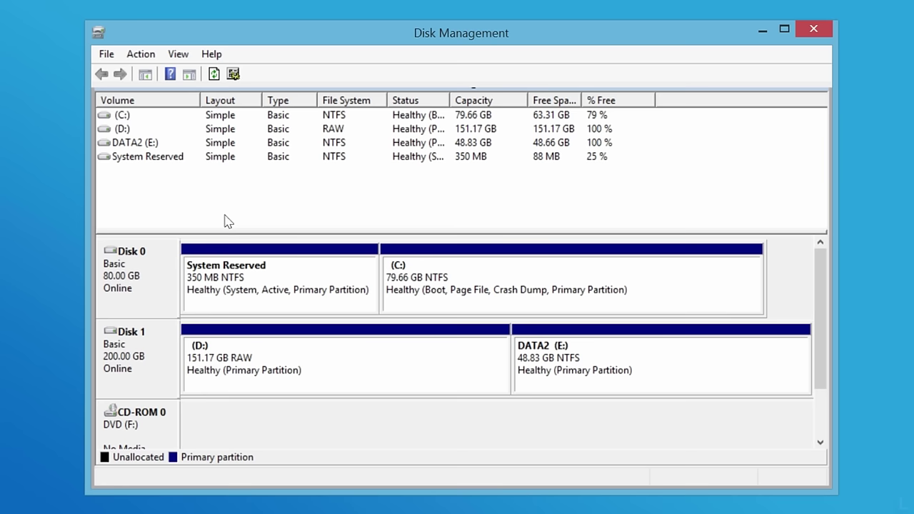
pyautogui.click(212, 74)
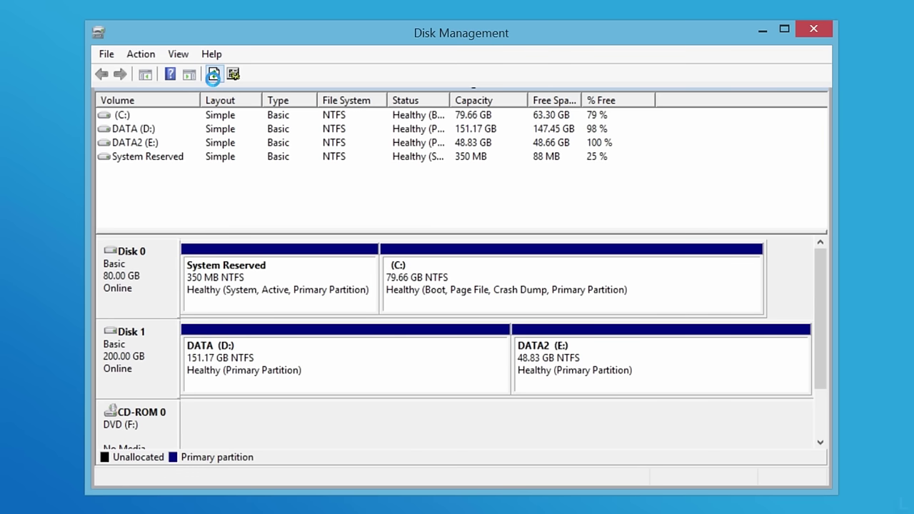
pyautogui.click(342, 363)
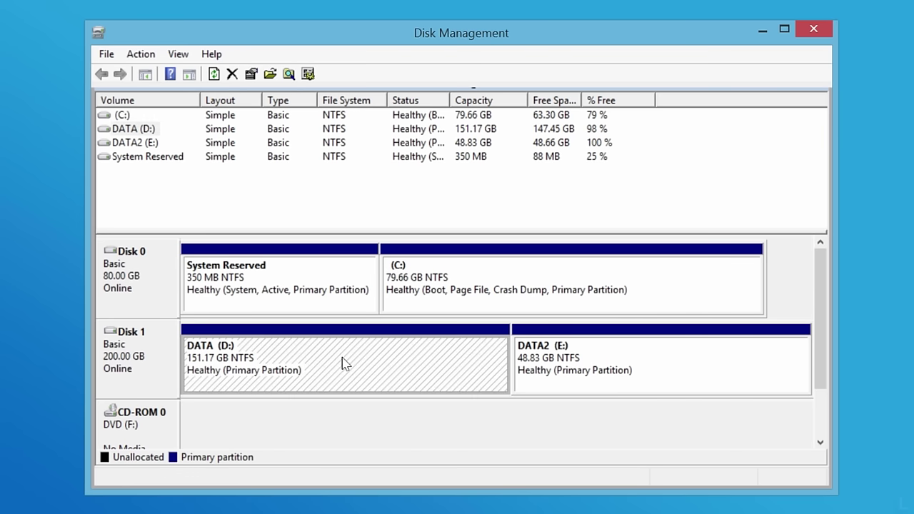
# Explore DATA (D:) and open its Photos and MP4 folders
pyautogui.rightClick(343, 363)
pyautogui.click(417, 386)
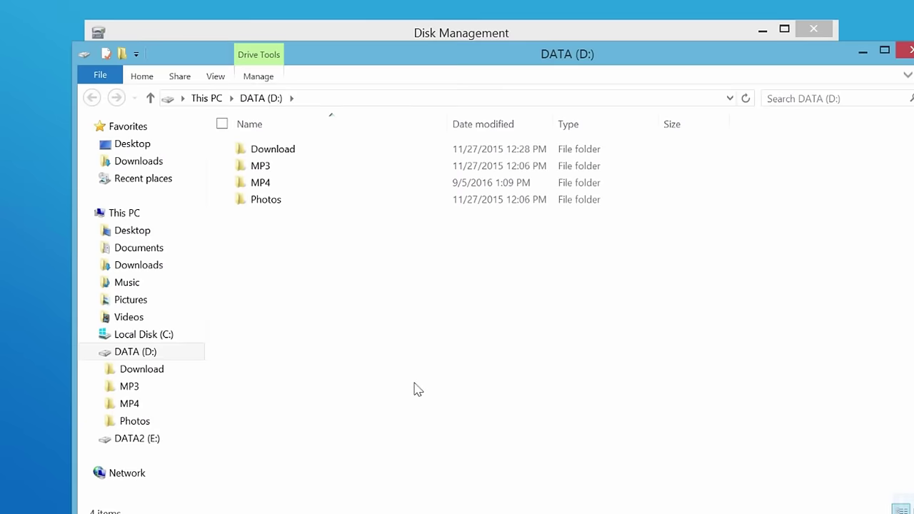
pyautogui.doubleClick(364, 200)
pyautogui.click(93, 99)
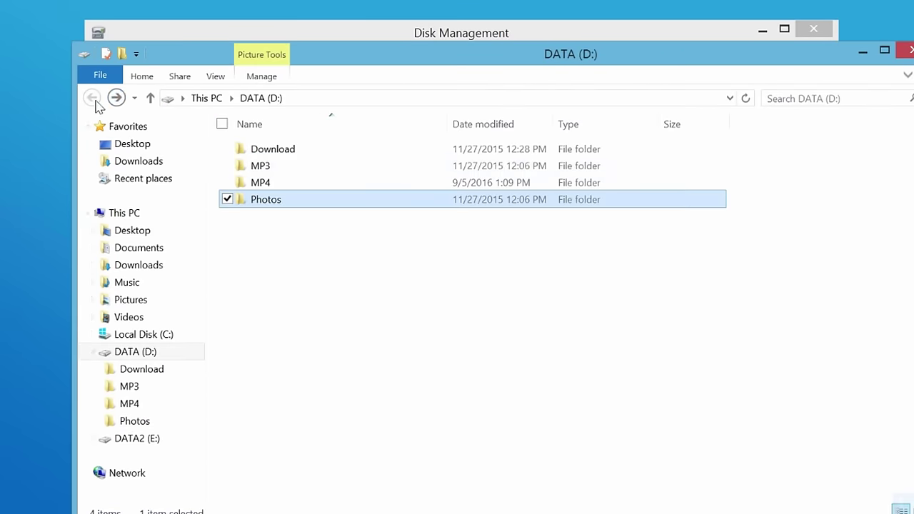
pyautogui.doubleClick(296, 185)
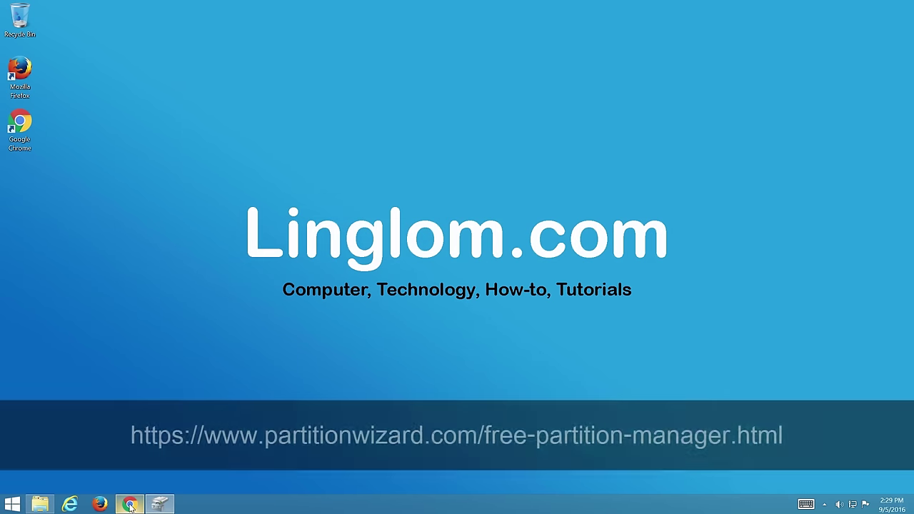
# Download the Partition Wizard Free installer pwfree91.exe from the MiniTool website in Chrome
pyautogui.click(131, 505)
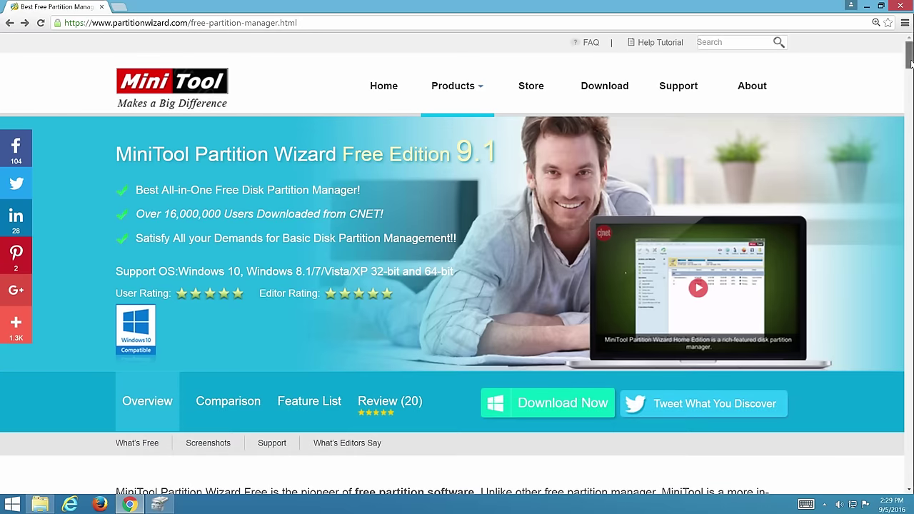
pyautogui.scroll(-2, 911, 63)
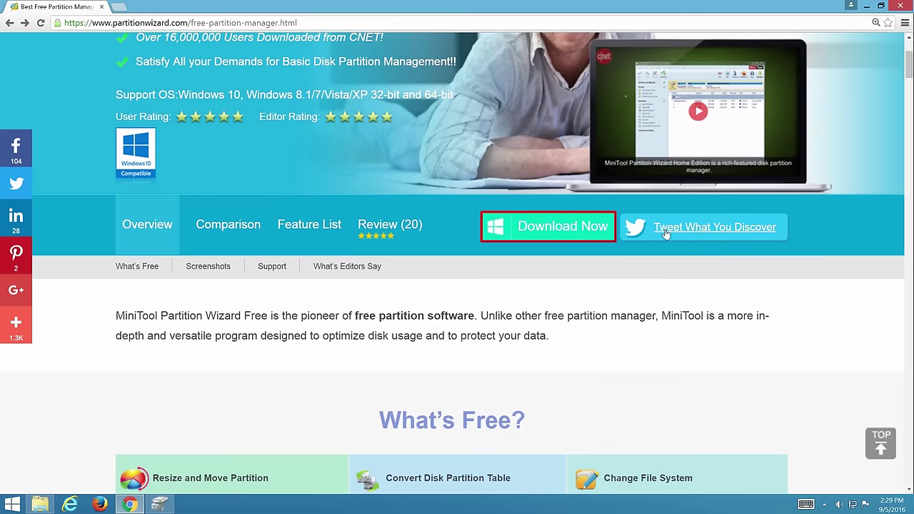
pyautogui.click(594, 227)
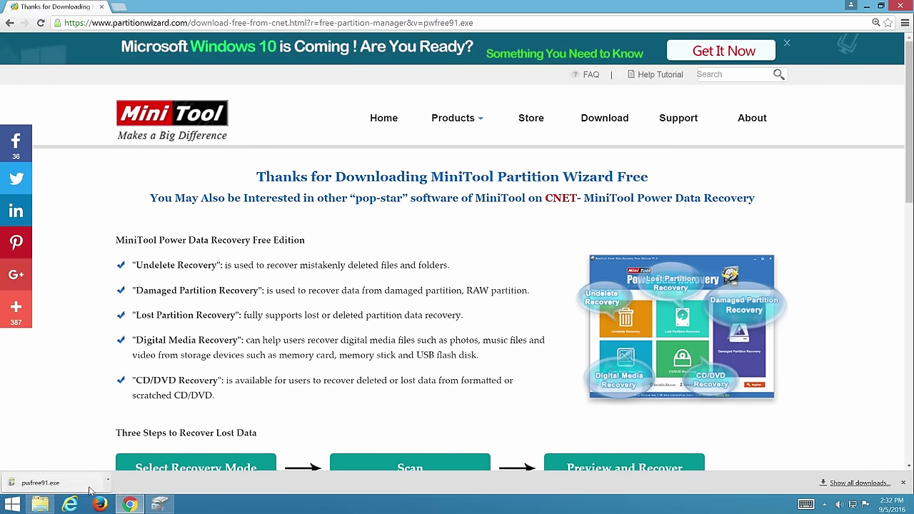
# Run pwfree91.exe and install Partition Wizard Free 9.1 with default settings, launching it at the end
pyautogui.click(90, 489)
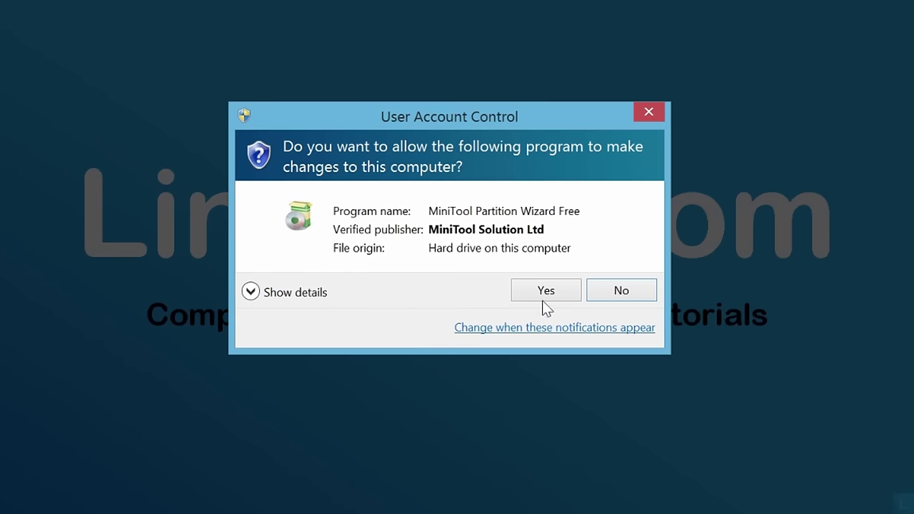
pyautogui.click(547, 293)
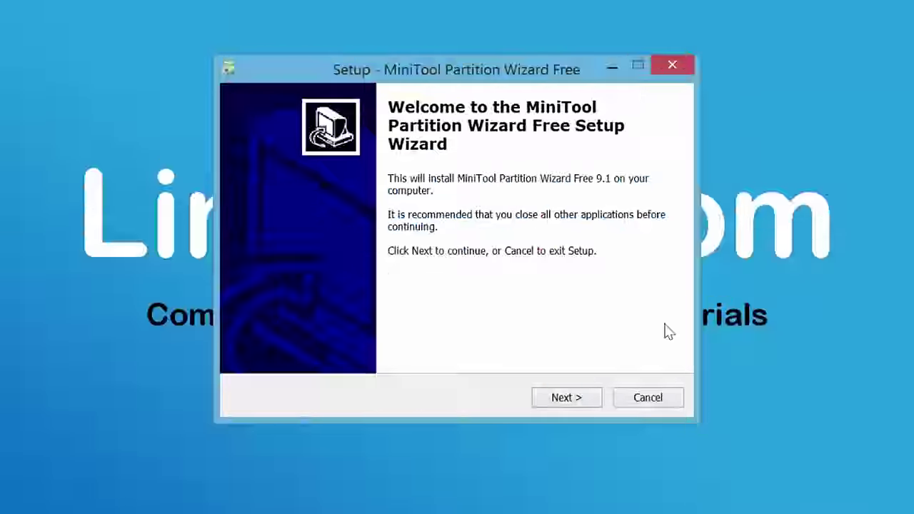
pyautogui.click(580, 404)
pyautogui.click(580, 404)
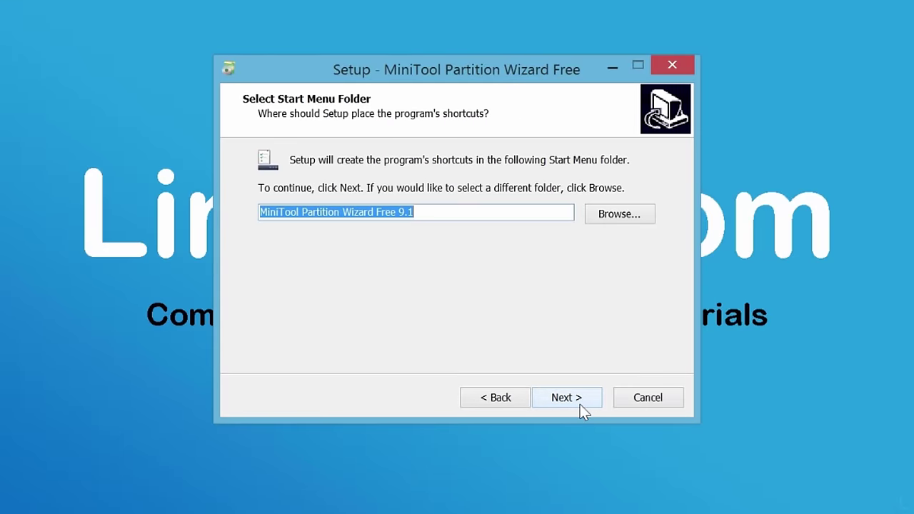
pyautogui.click(580, 404)
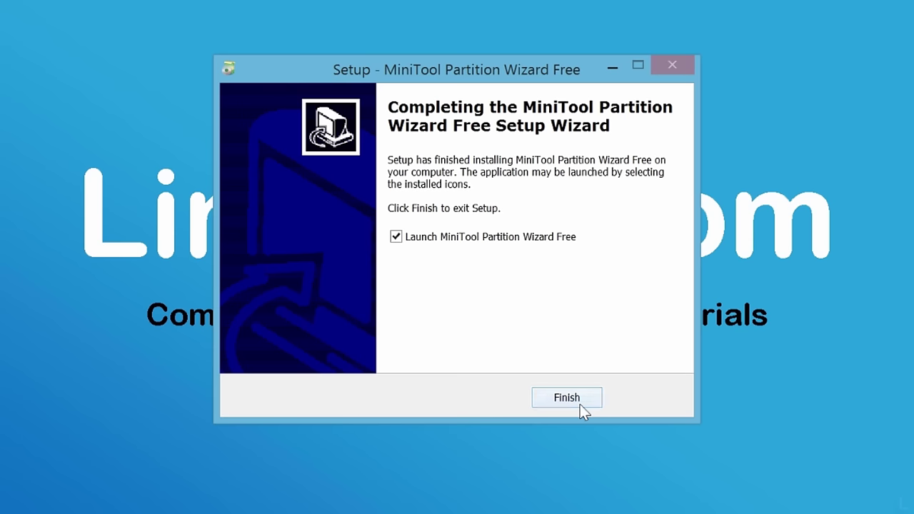
pyautogui.click(580, 404)
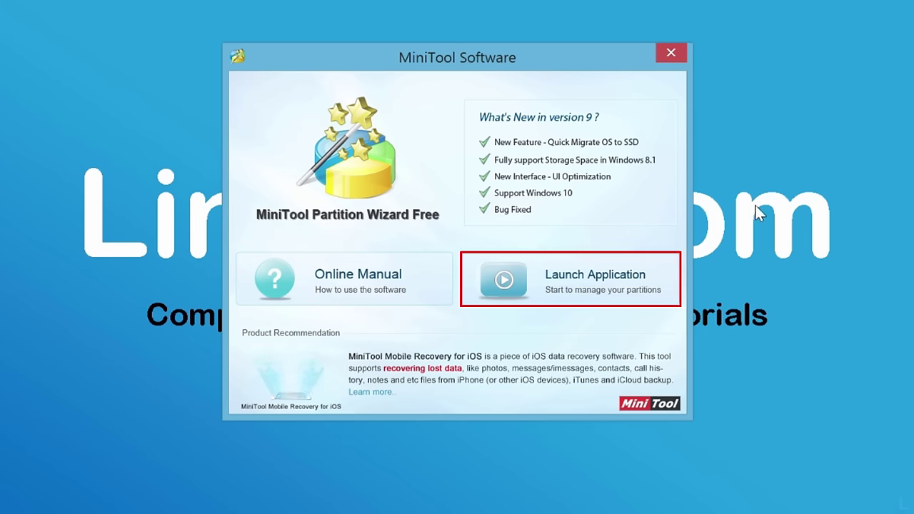
# Launch the partition manager from the MiniTool Software launcher
pyautogui.click(619, 285)
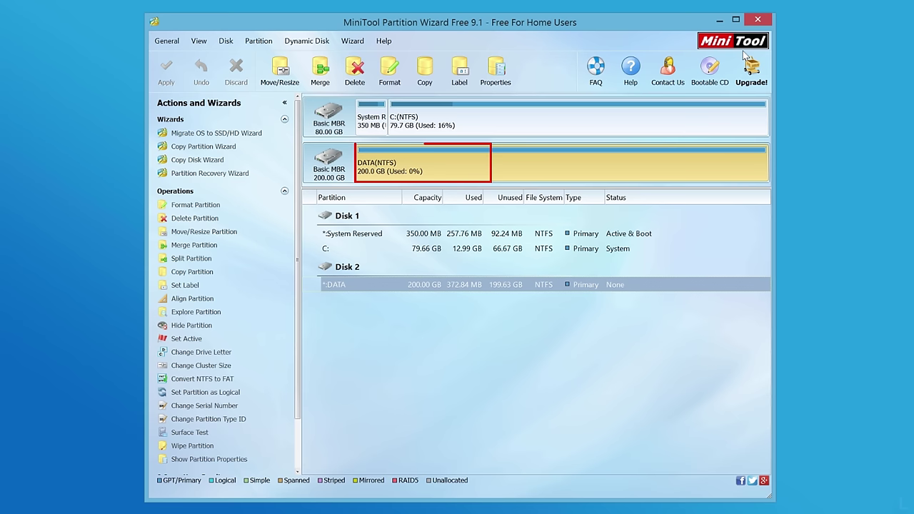
pyautogui.rightClick(519, 176)
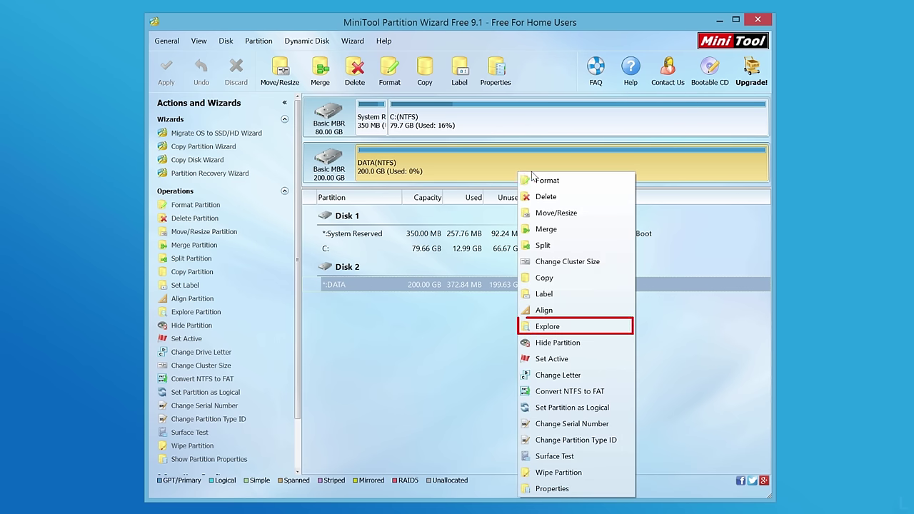
pyautogui.click(565, 326)
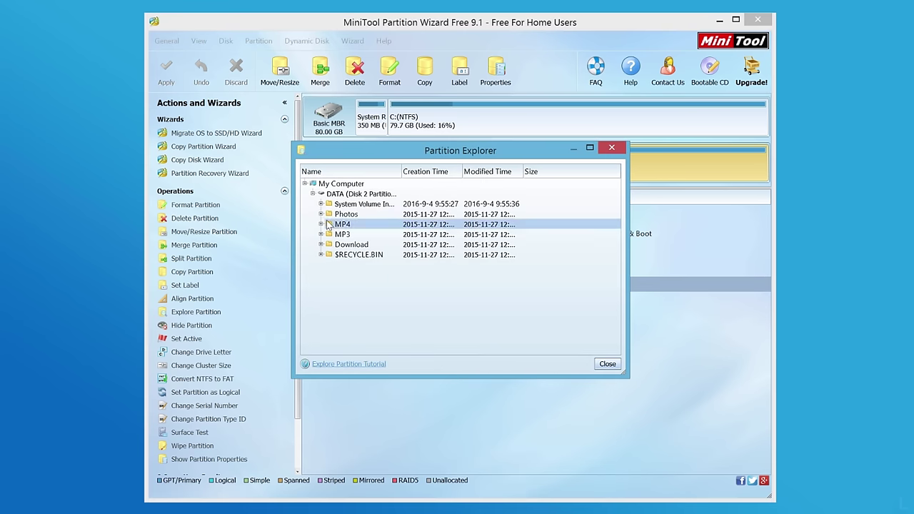
pyautogui.click(321, 215)
pyautogui.click(320, 215)
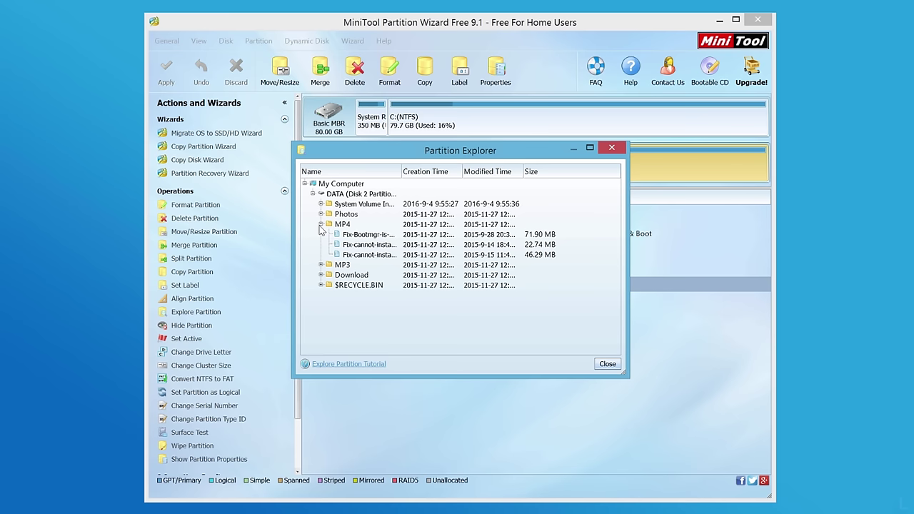
pyautogui.click(321, 224)
pyautogui.click(320, 234)
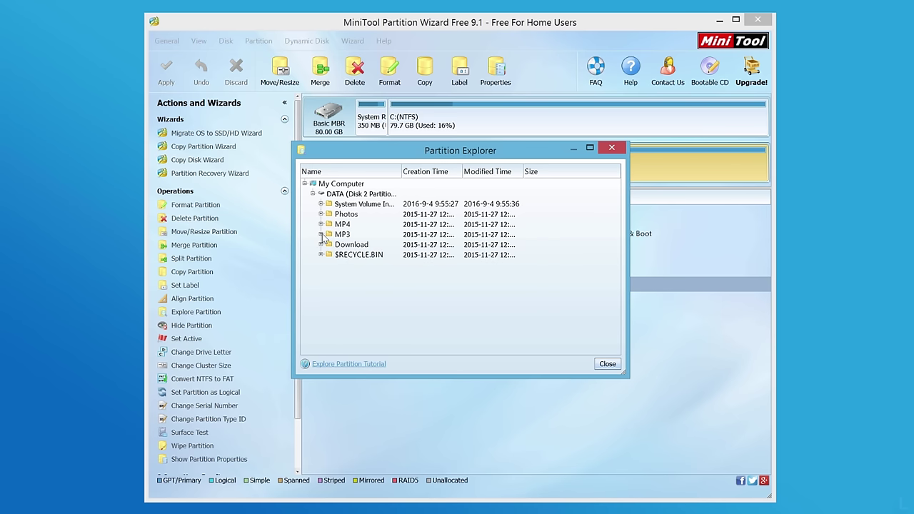
pyautogui.click(609, 366)
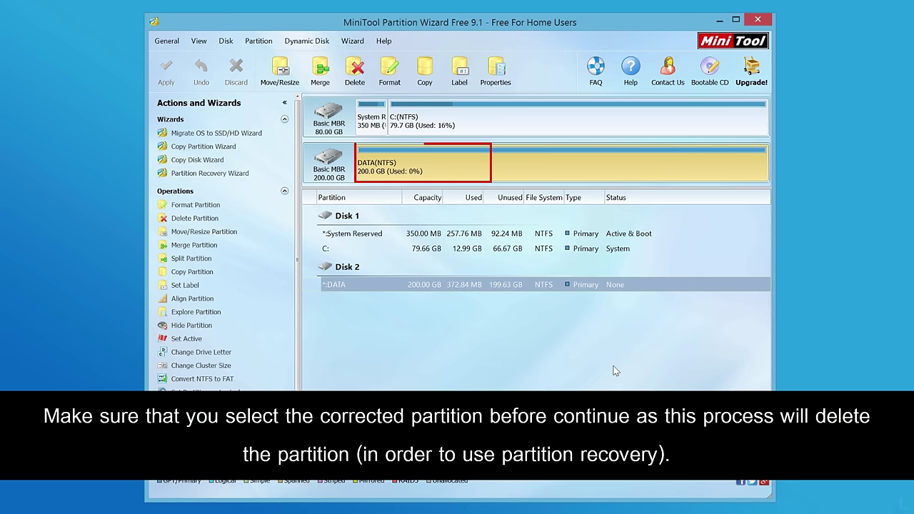
# Delete the DATA partition on Disk 2 and apply the change
pyautogui.rightClick(503, 173)
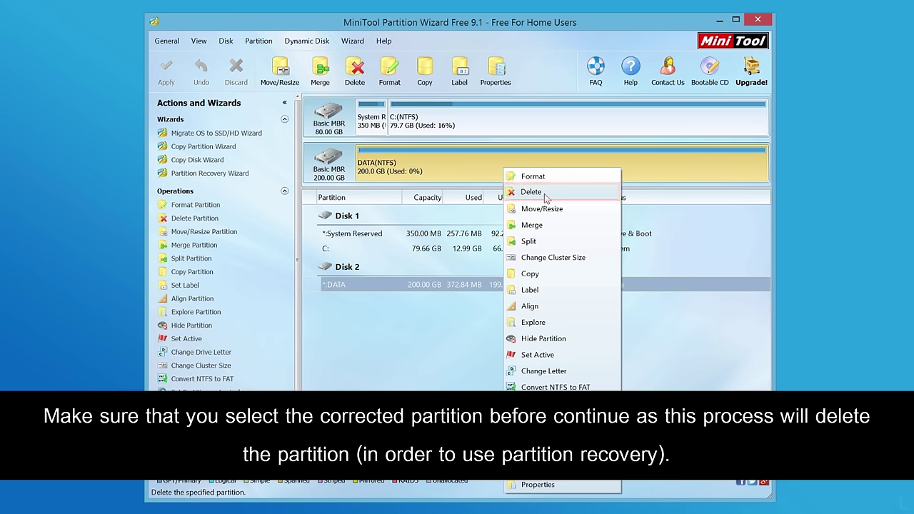
pyautogui.click(530, 191)
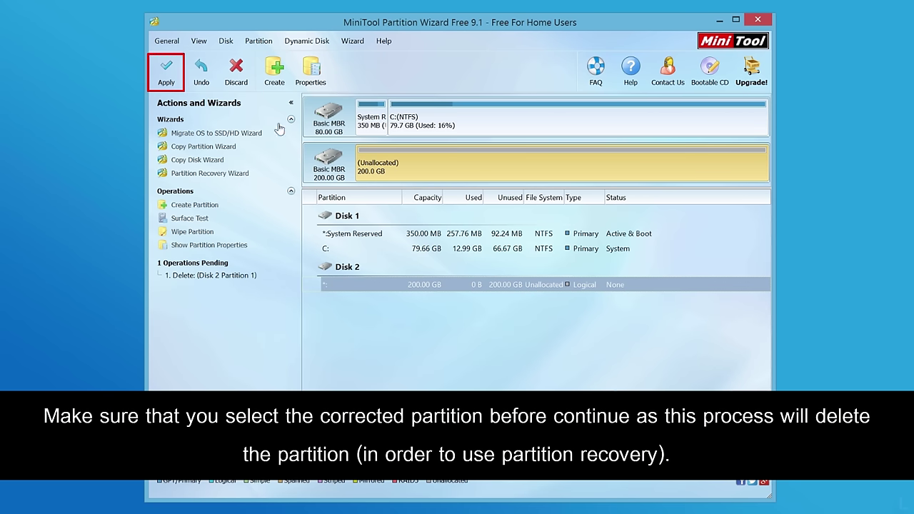
pyautogui.click(175, 84)
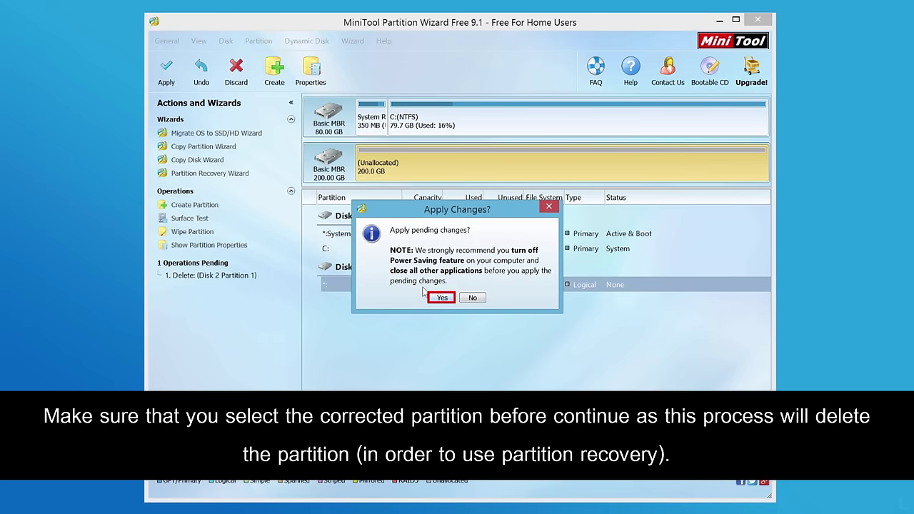
pyautogui.click(443, 299)
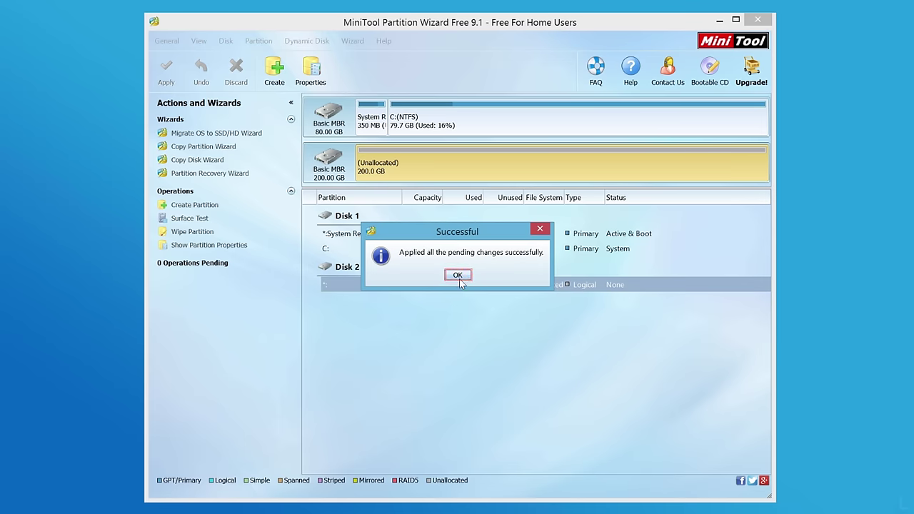
pyautogui.click(458, 276)
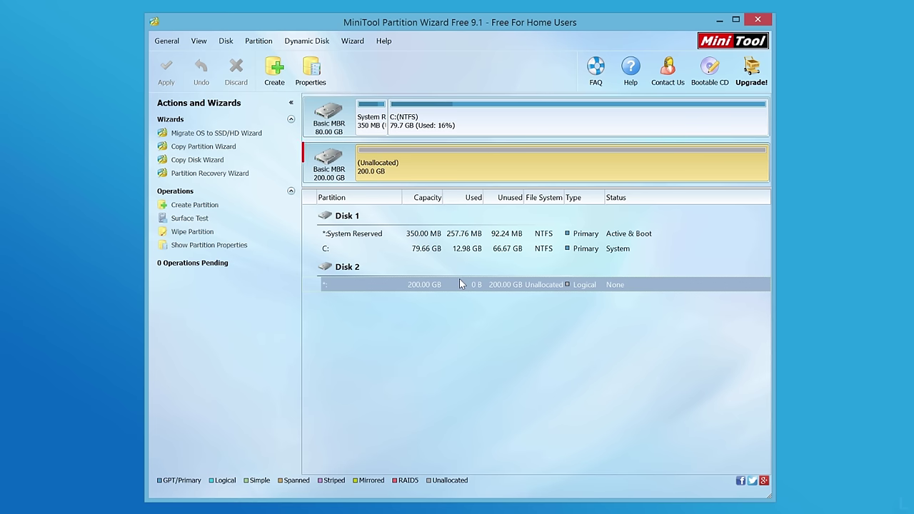
# Quick-scan the full Disk 2 and recover the lost 200 GB NTFS DATA partition
pyautogui.click(343, 181)
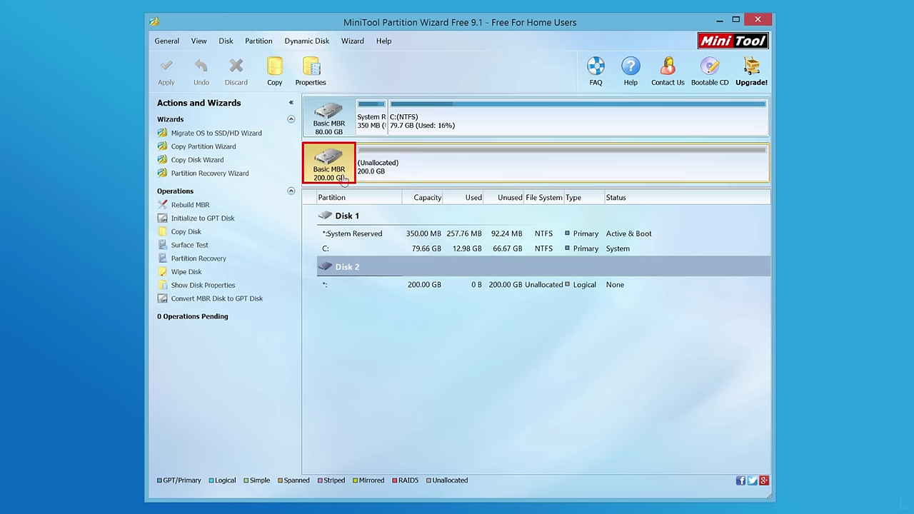
pyautogui.rightClick(343, 180)
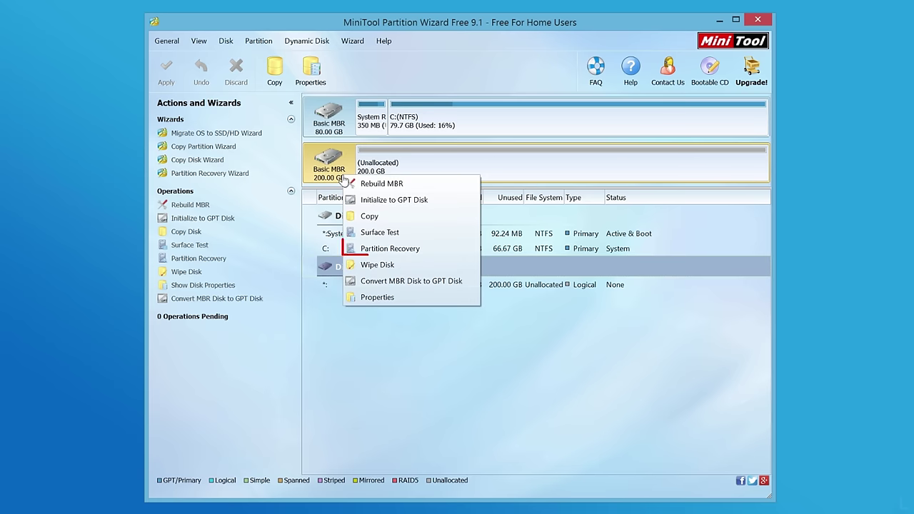
pyautogui.click(439, 249)
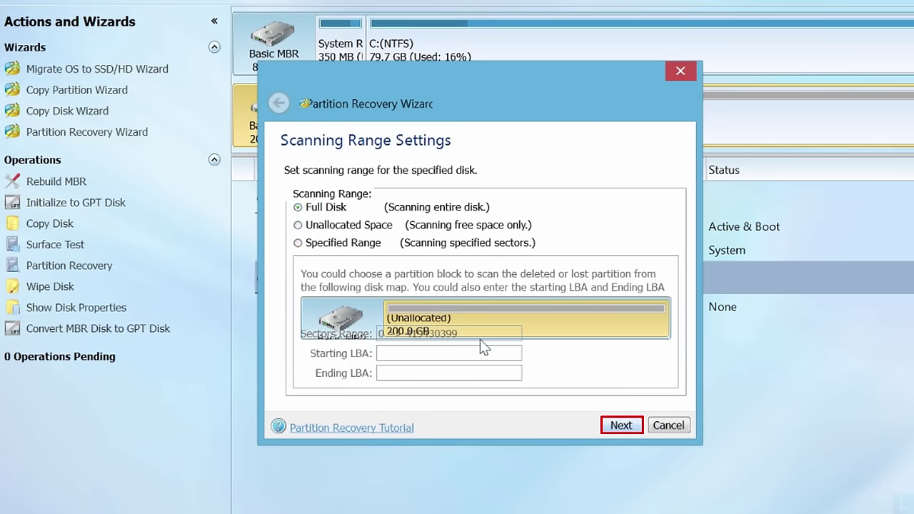
pyautogui.click(621, 425)
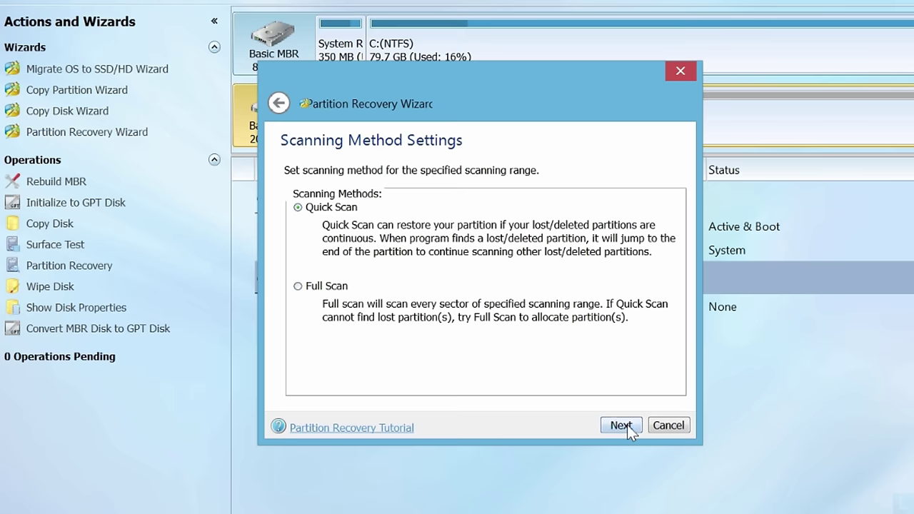
pyautogui.click(627, 427)
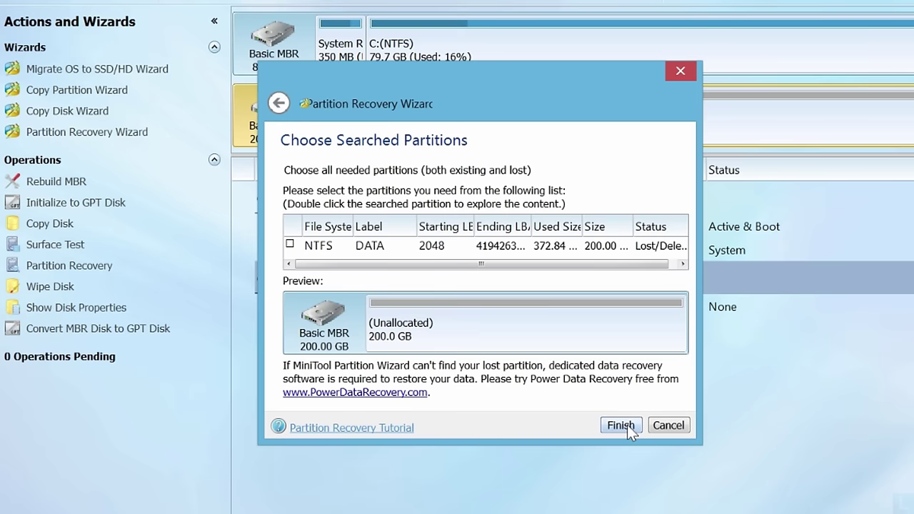
pyautogui.moveTo(702, 393); pyautogui.dragTo(748, 394)
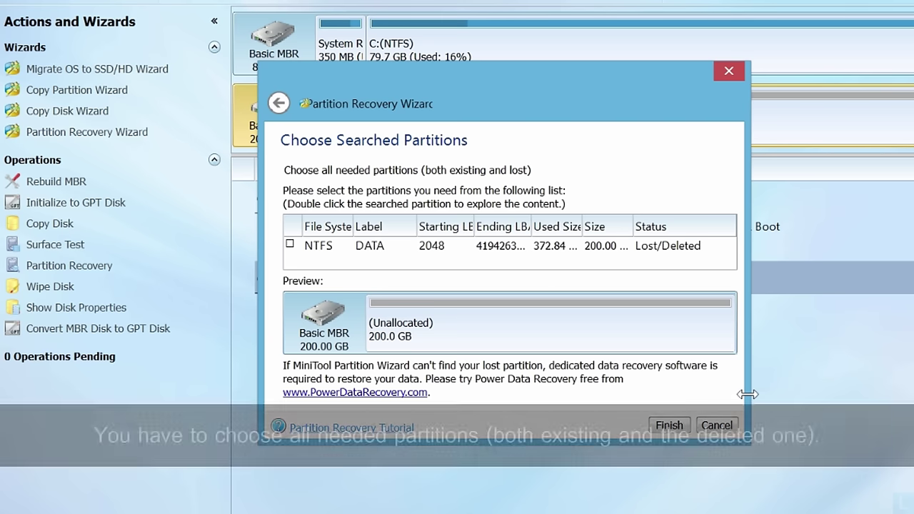
pyautogui.click(442, 249)
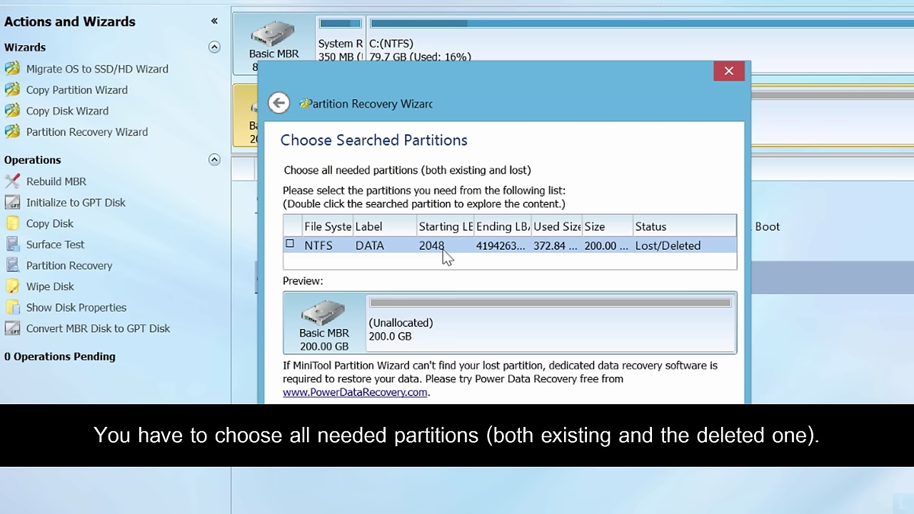
pyautogui.click(291, 244)
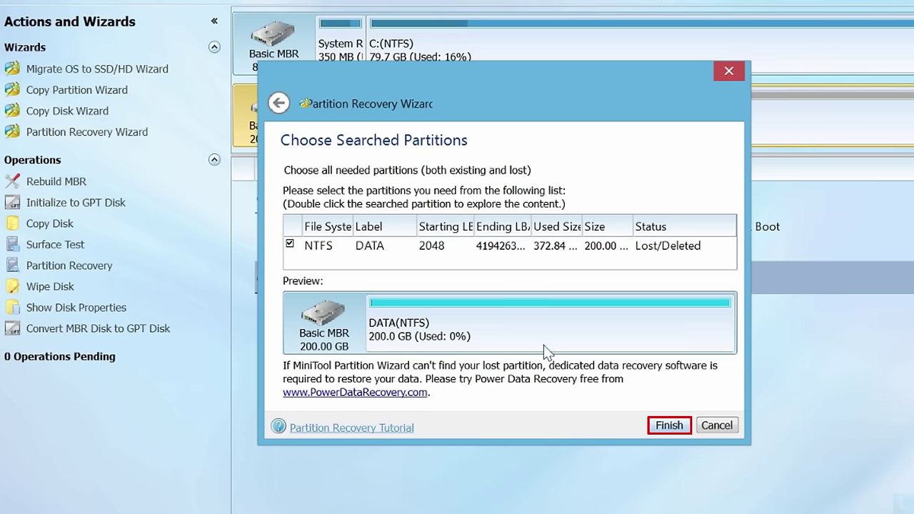
pyautogui.click(678, 431)
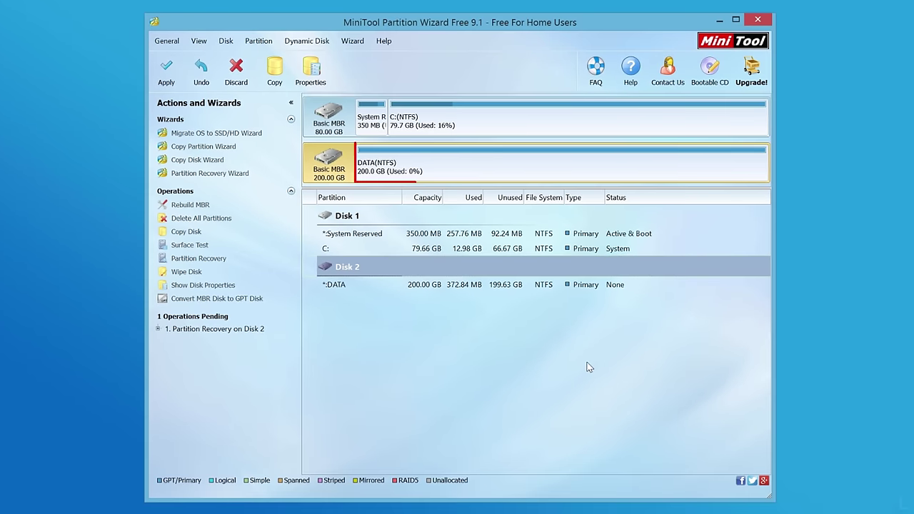
# Assign drive letter D: to the recovered DATA partition
pyautogui.click(459, 174)
pyautogui.rightClick(459, 174)
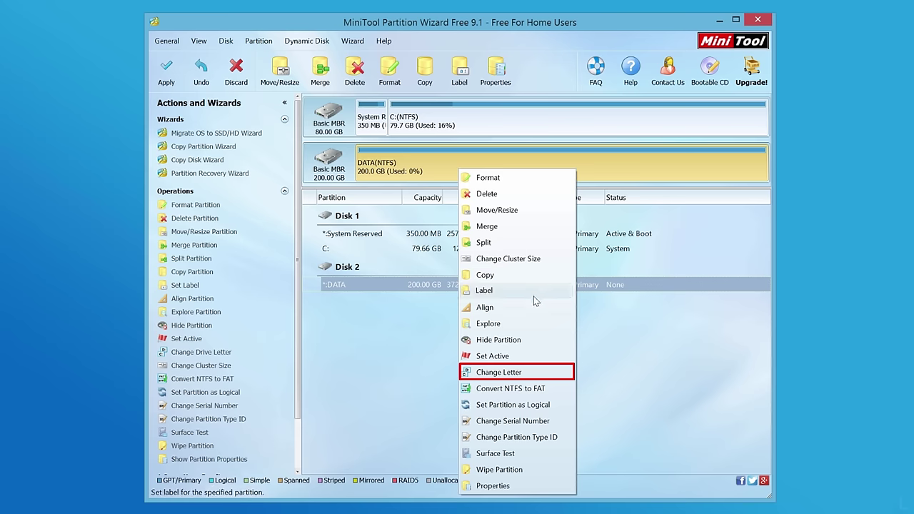
pyautogui.click(543, 374)
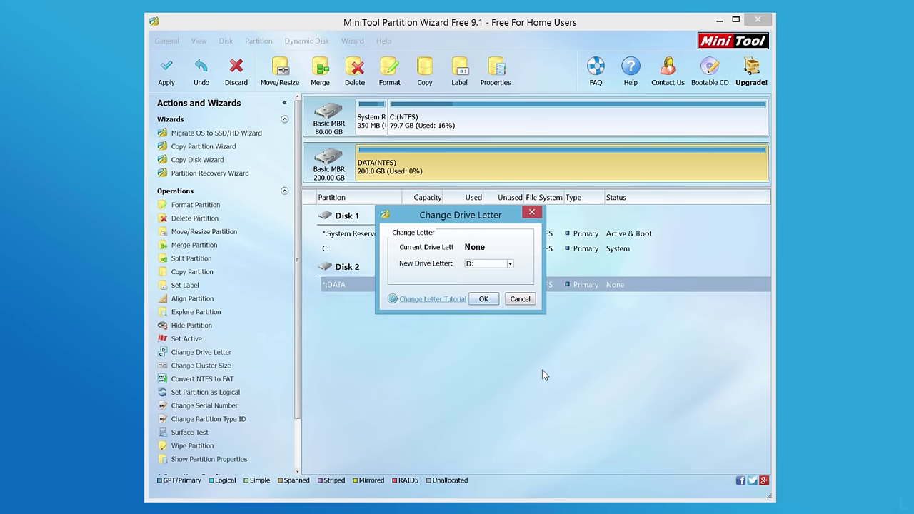
pyautogui.click(511, 264)
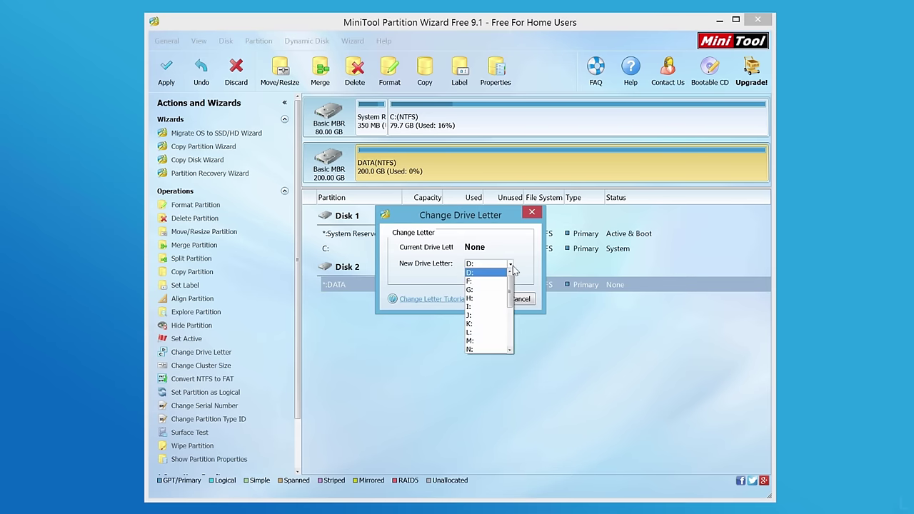
pyautogui.click(511, 266)
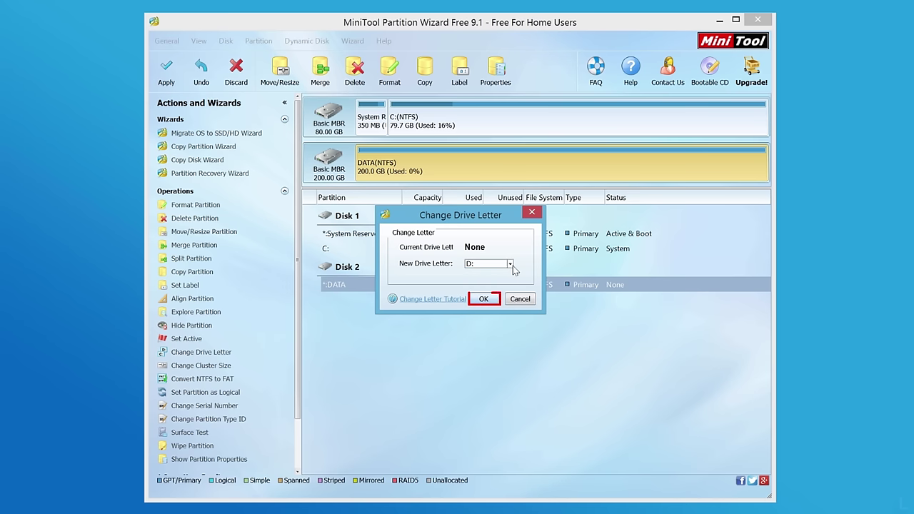
pyautogui.click(485, 299)
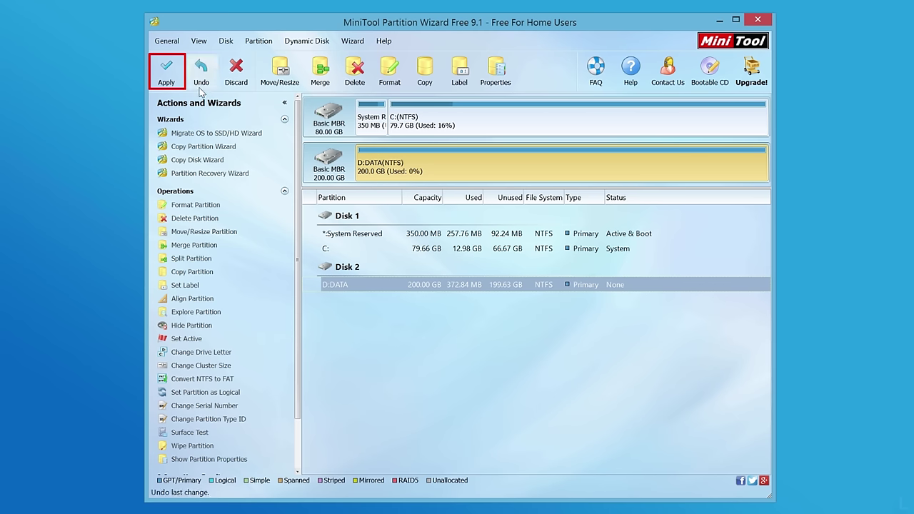
# Apply all pending partition operations and acknowledge the success message
pyautogui.click(176, 86)
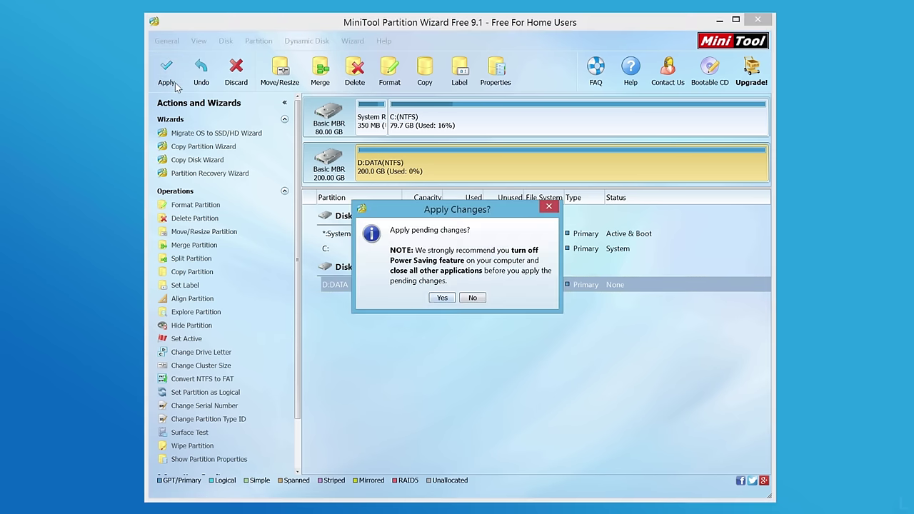
pyautogui.click(444, 298)
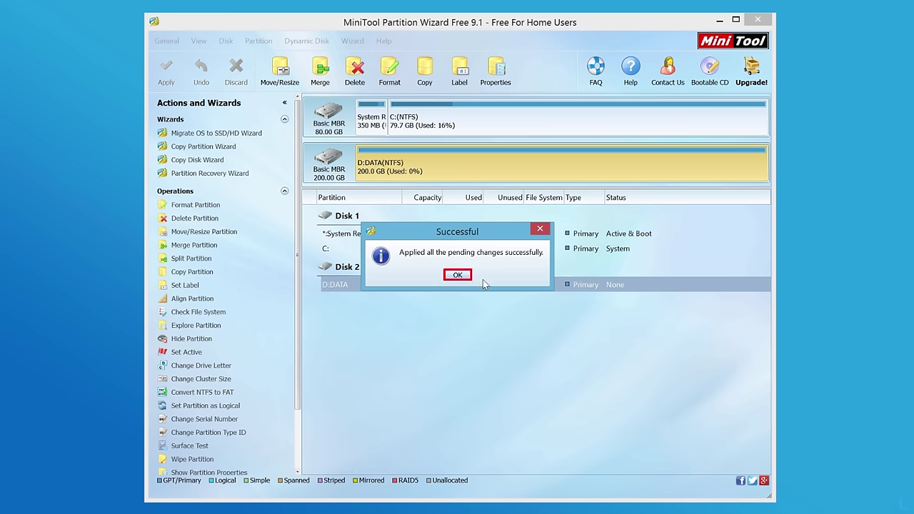
pyautogui.click(458, 276)
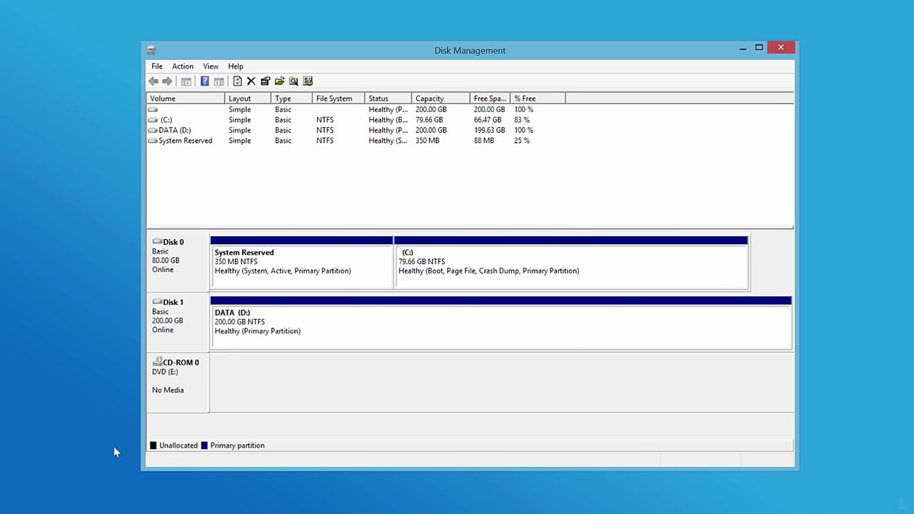
# Refresh Disk Management and bring up the actions menu for DATA (D:)
pyautogui.click(239, 80)
pyautogui.click(407, 331)
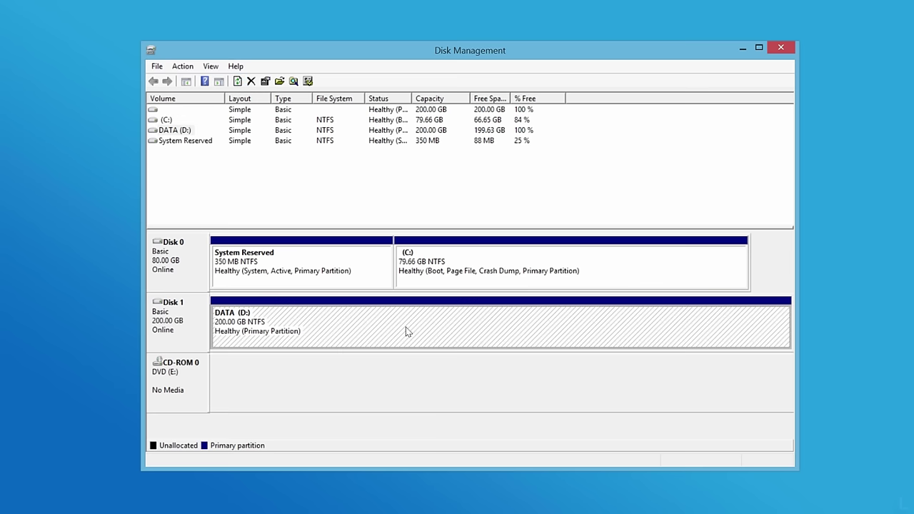
pyautogui.rightClick(407, 331)
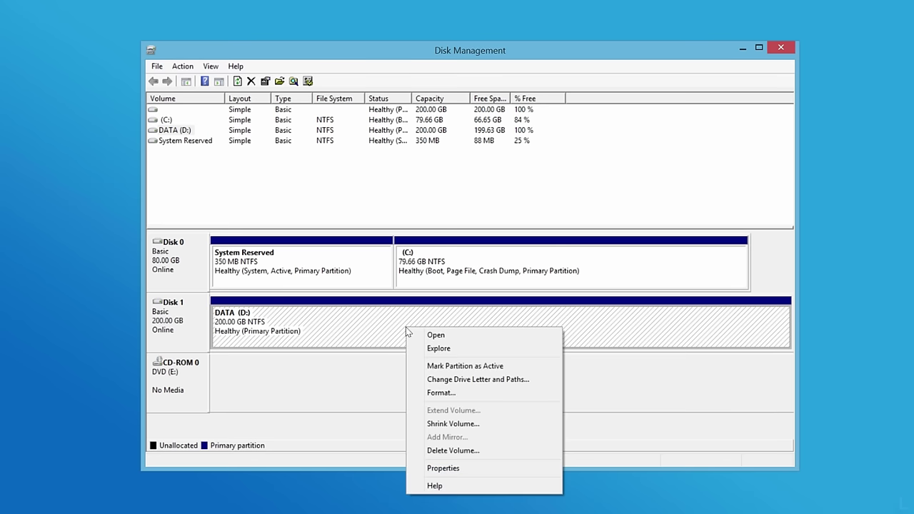
# Explore DATA (D:), checking the Download, MP4 and Photos folders, then close the window
pyautogui.click(466, 349)
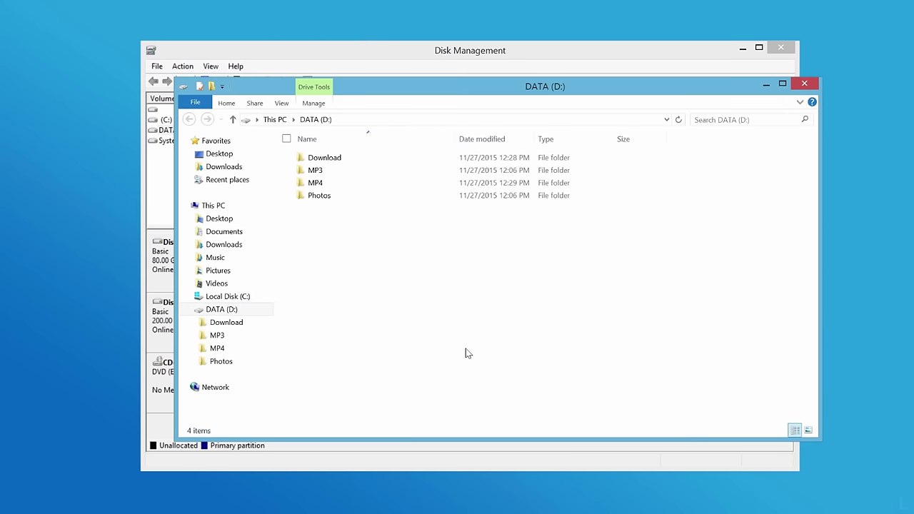
pyautogui.doubleClick(332, 158)
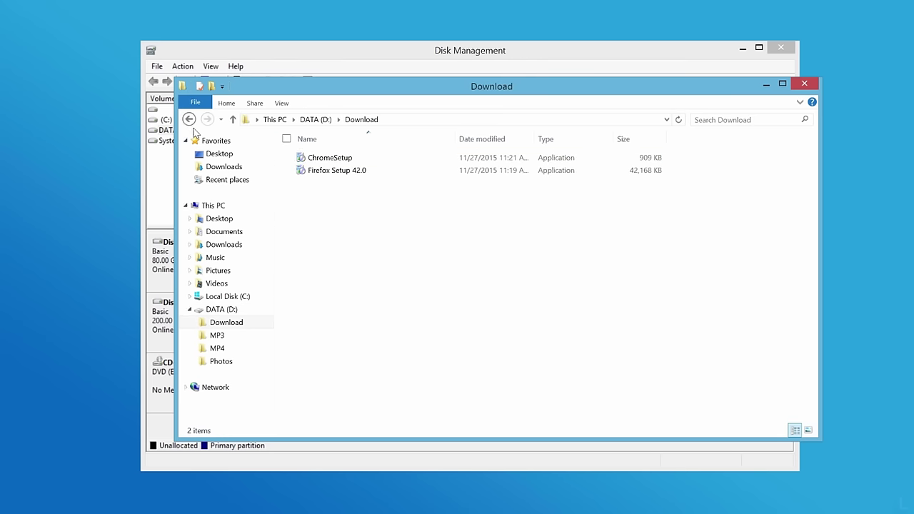
pyautogui.click(189, 119)
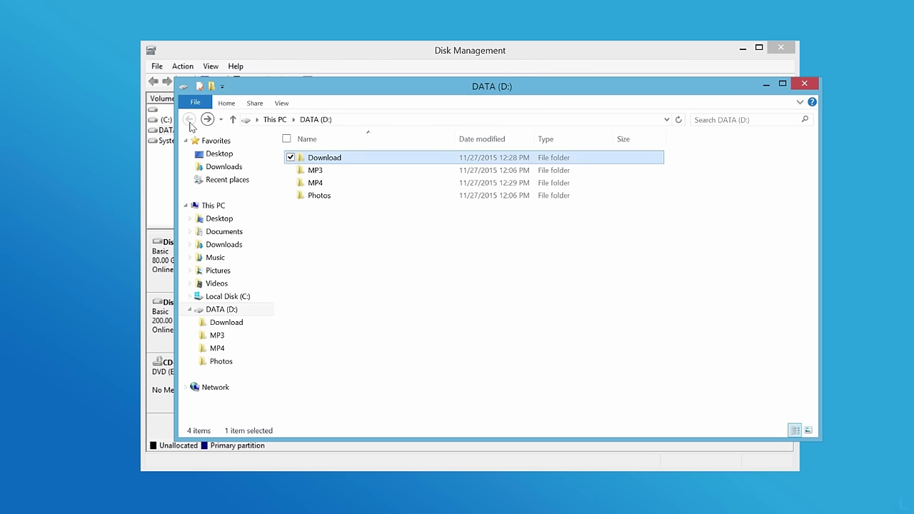
pyautogui.doubleClick(337, 182)
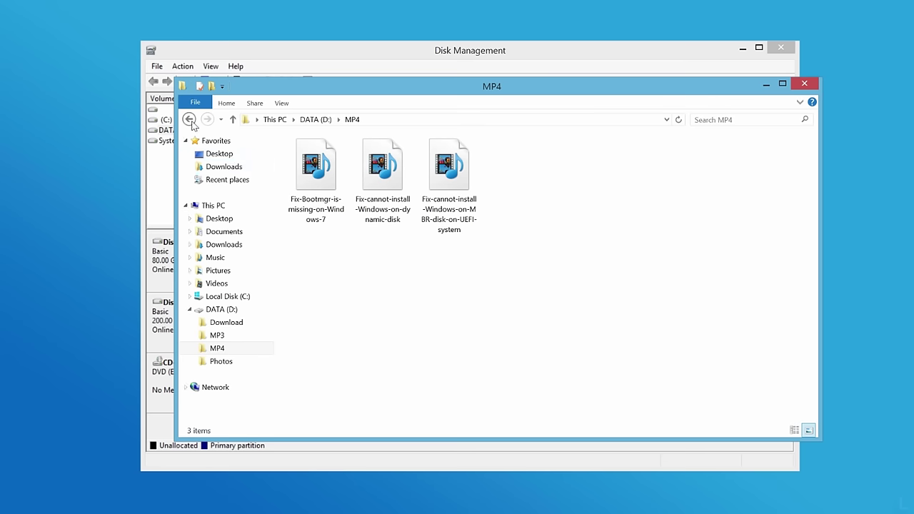
pyautogui.click(189, 119)
pyautogui.doubleClick(340, 196)
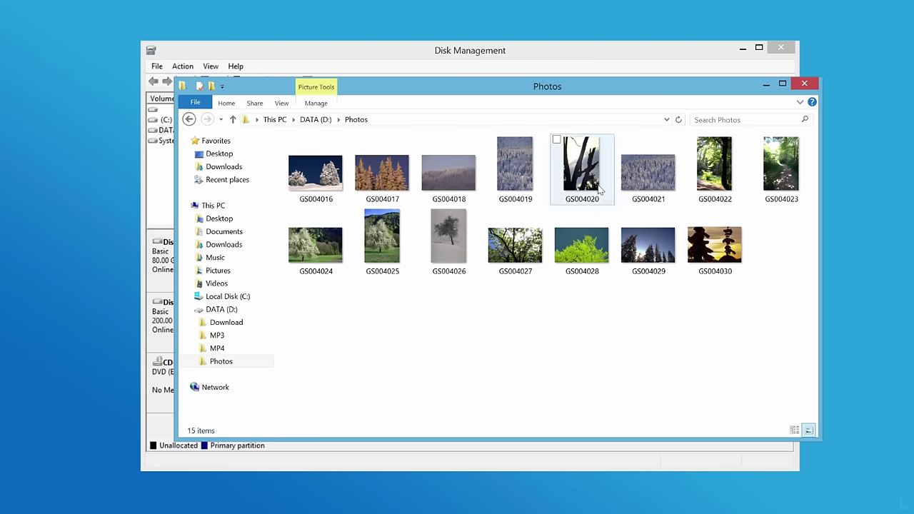
pyautogui.click(804, 84)
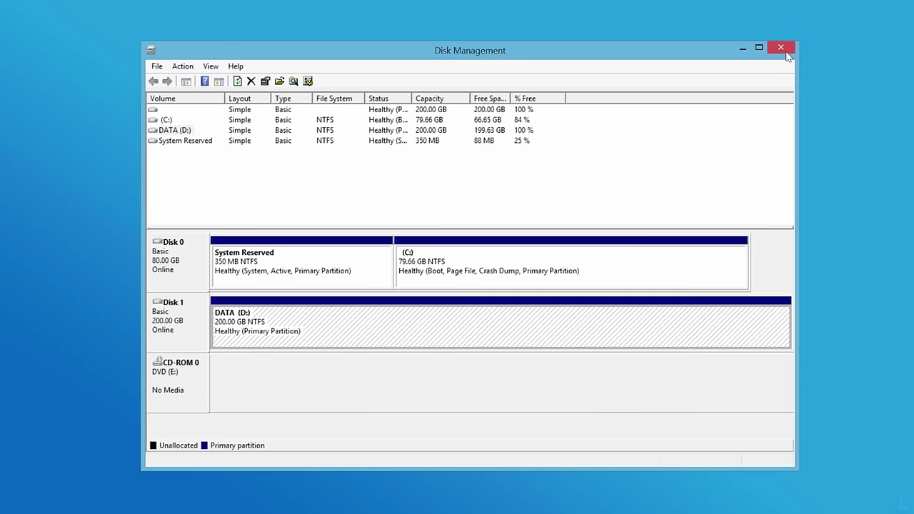